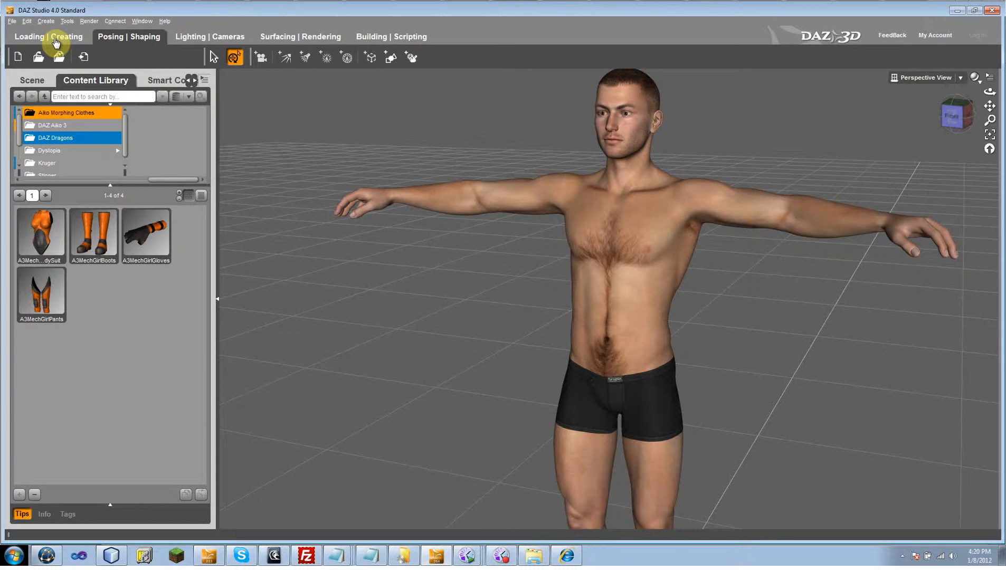
# Step: Open the shaping controls for the Michael 4 figure's head and show its Hair morphs
pyautogui.click(110, 41)
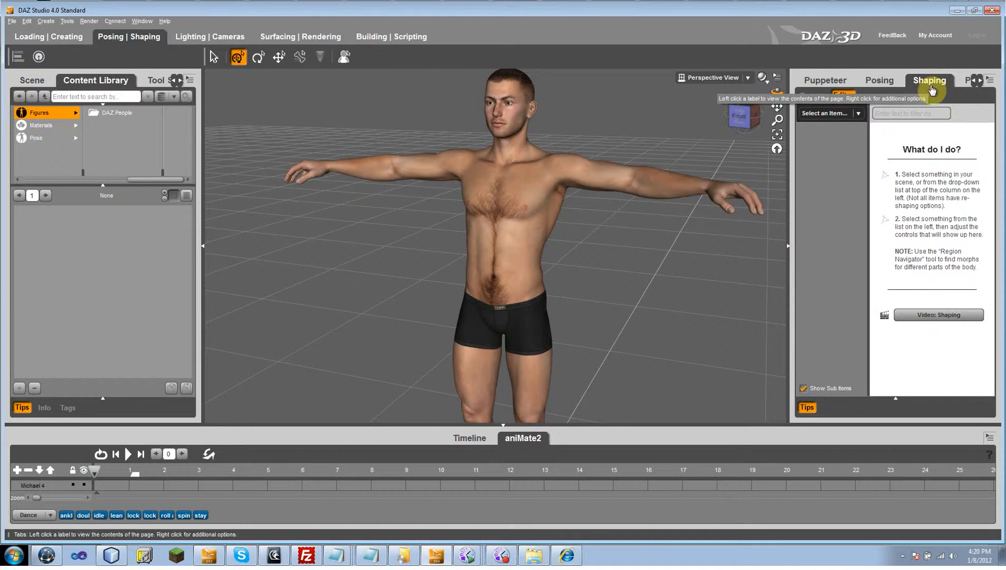
pyautogui.click(512, 95)
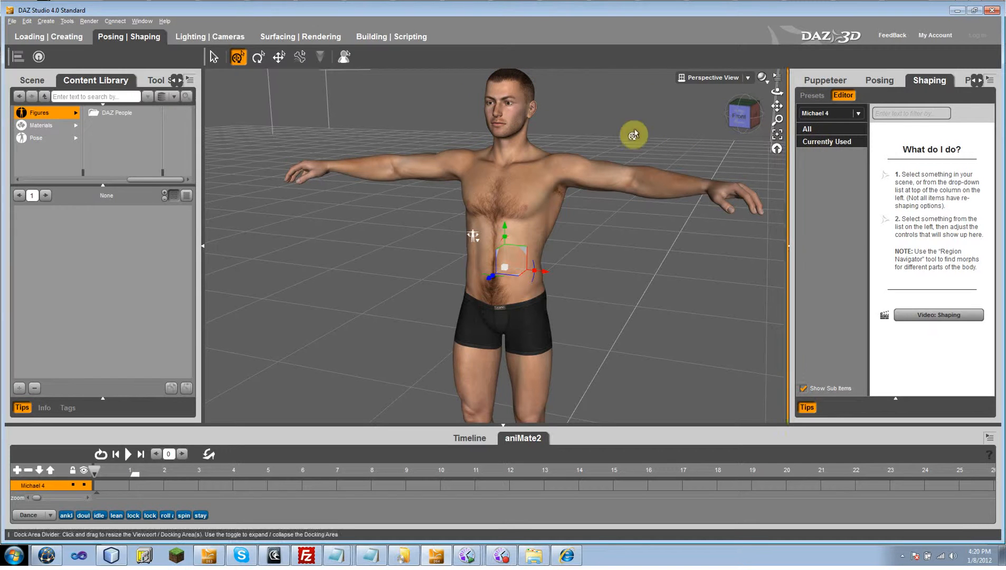
pyautogui.click(493, 94)
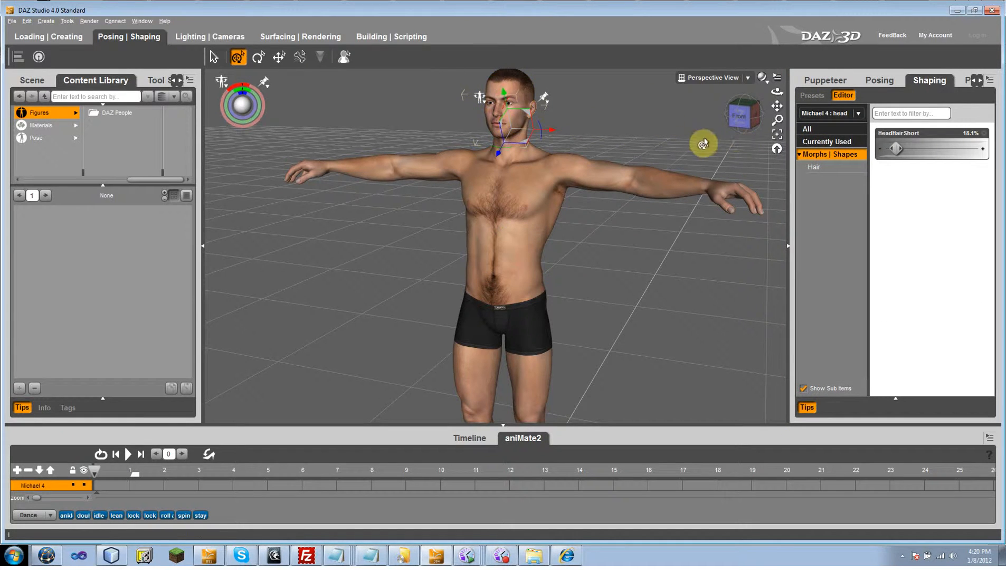
pyautogui.click(813, 169)
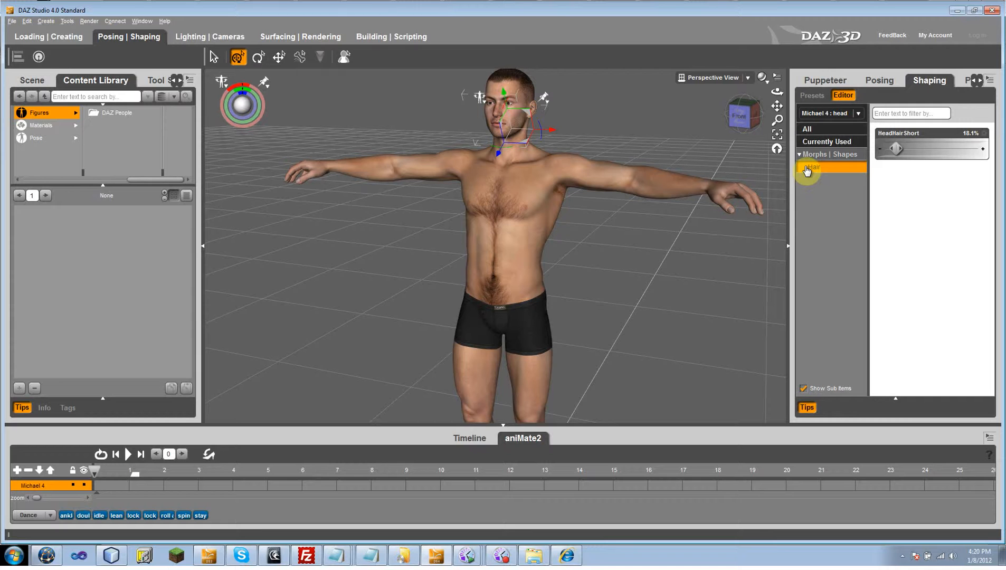
# Step: Adjust the head's HeadHairShort morph to about 29.7%
pyautogui.moveTo(895, 149); pyautogui.dragTo(921, 149)
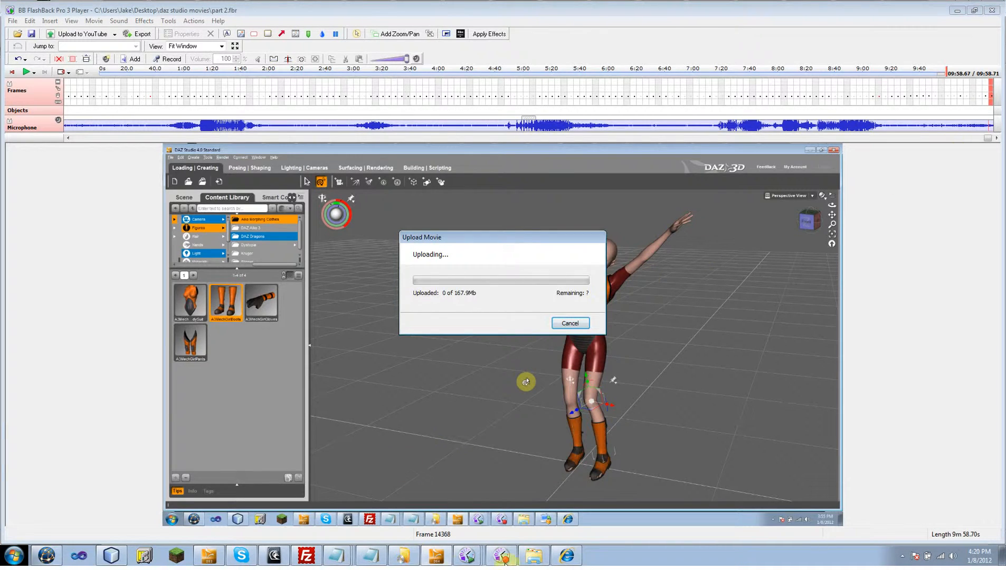
pyautogui.click(464, 554)
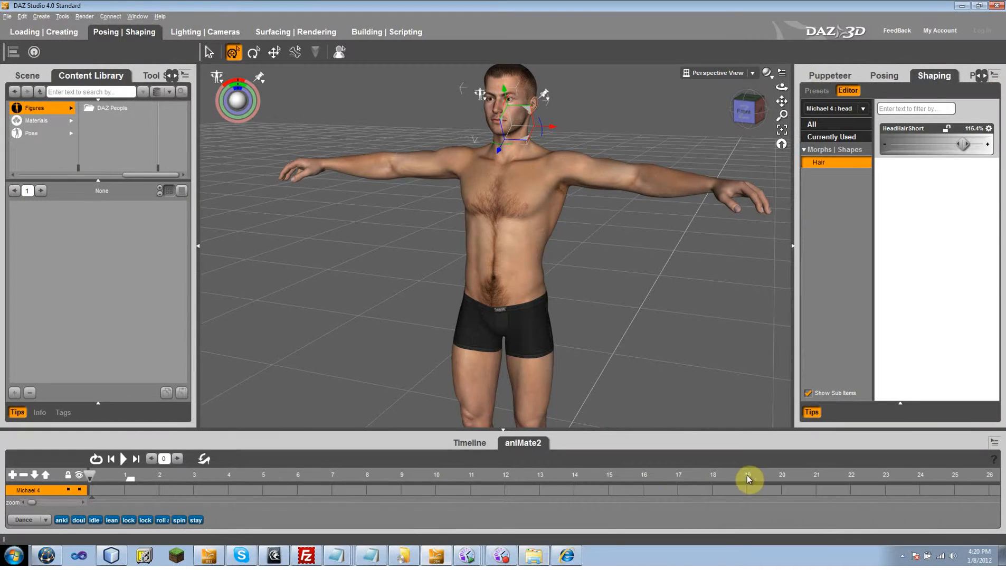
pyautogui.moveTo(963, 140); pyautogui.dragTo(904, 170)
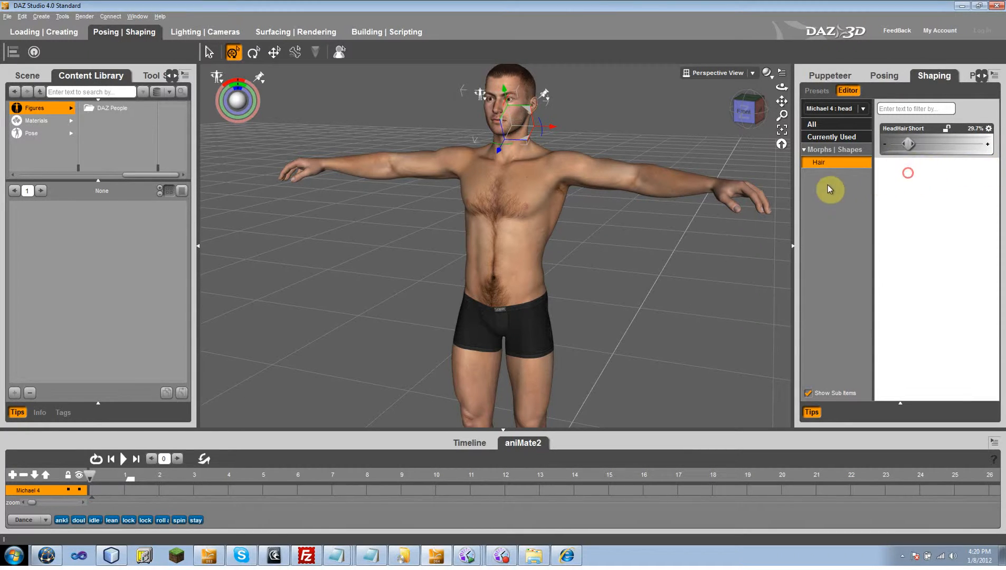
pyautogui.click(492, 100)
pyautogui.moveTo(933, 144)
pyautogui.mouseDown()
pyautogui.moveTo(918, 142)
pyautogui.moveTo(970, 148)
pyautogui.moveTo(917, 151)
pyautogui.mouseUp()
pyautogui.moveTo(502, 127); pyautogui.dragTo(494, 125)
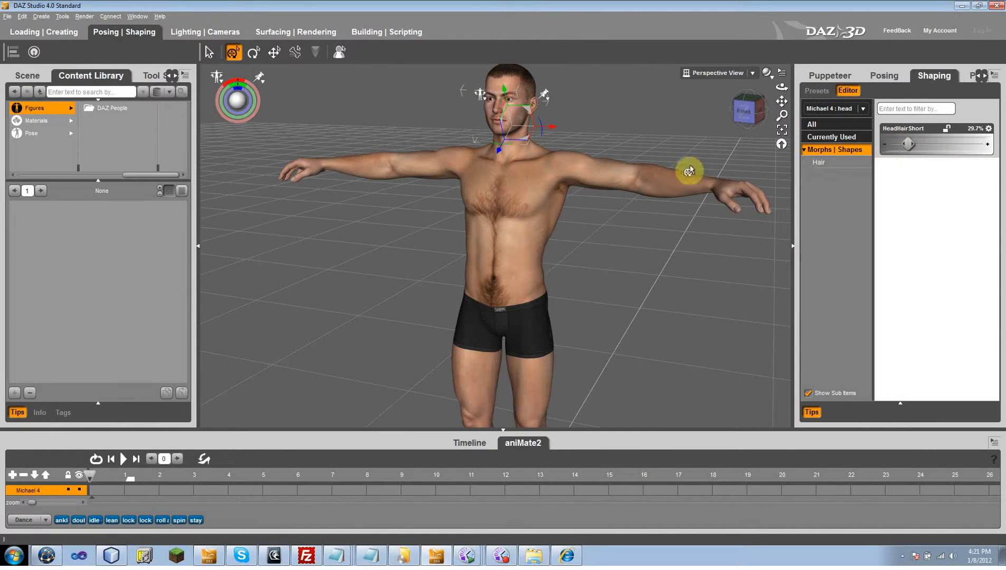
# Step: Select the figure's chest and check which shaping morphs it offers
pyautogui.click(486, 234)
pyautogui.click(490, 200)
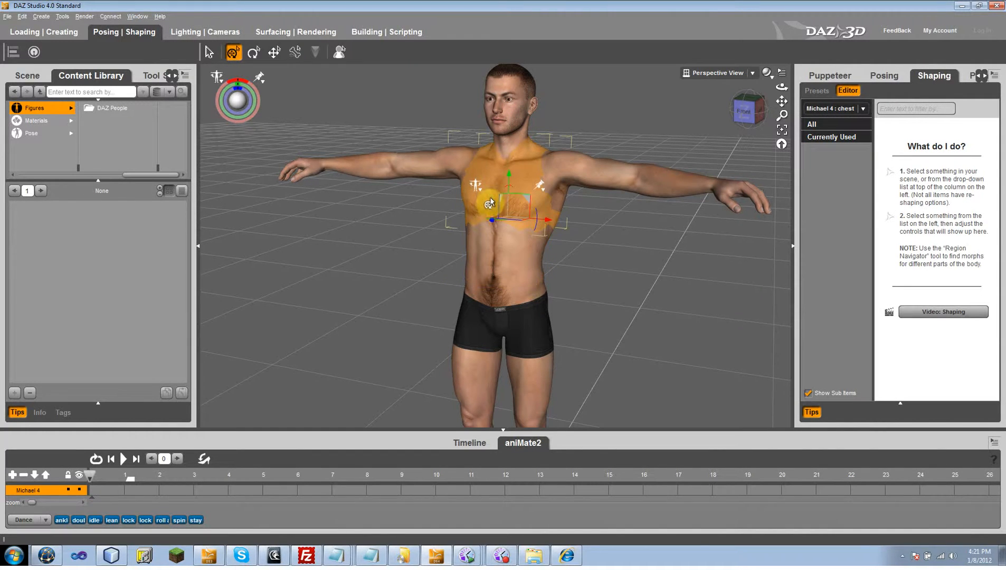
pyautogui.click(8, 16)
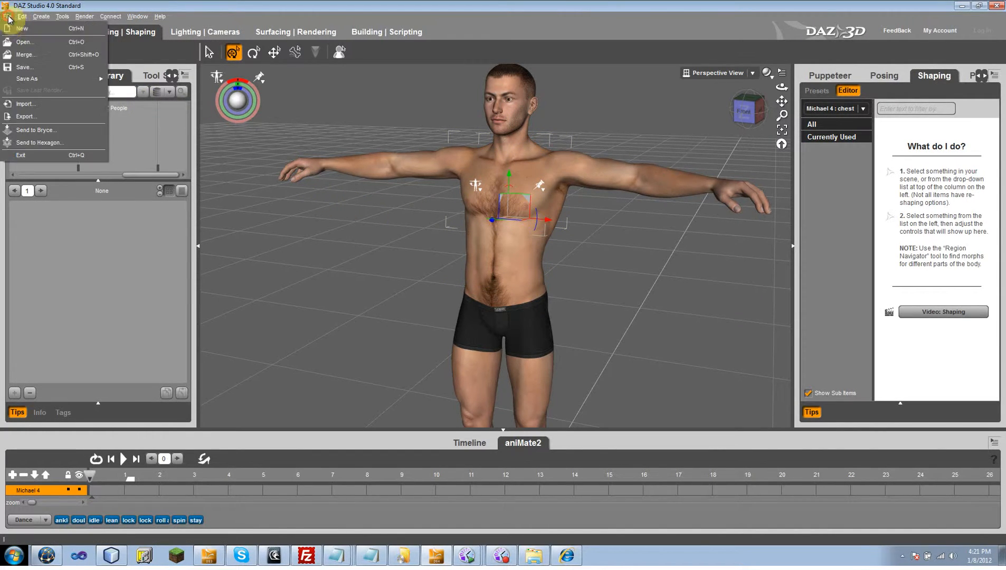
pyautogui.click(43, 33)
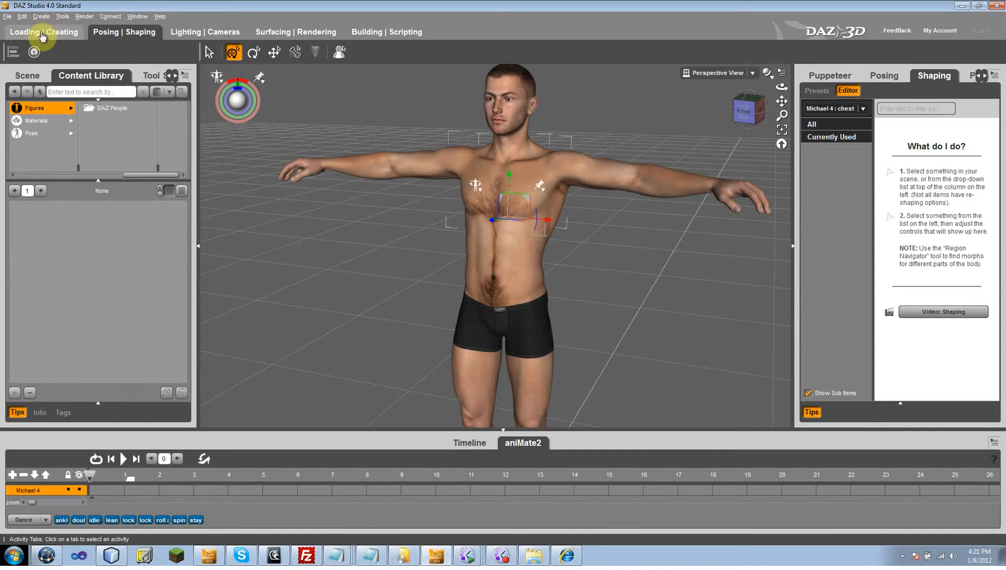
# Step: Export the figure to the Desktop as a Wavefront Object file named Mike.obj
pyautogui.click(9, 16)
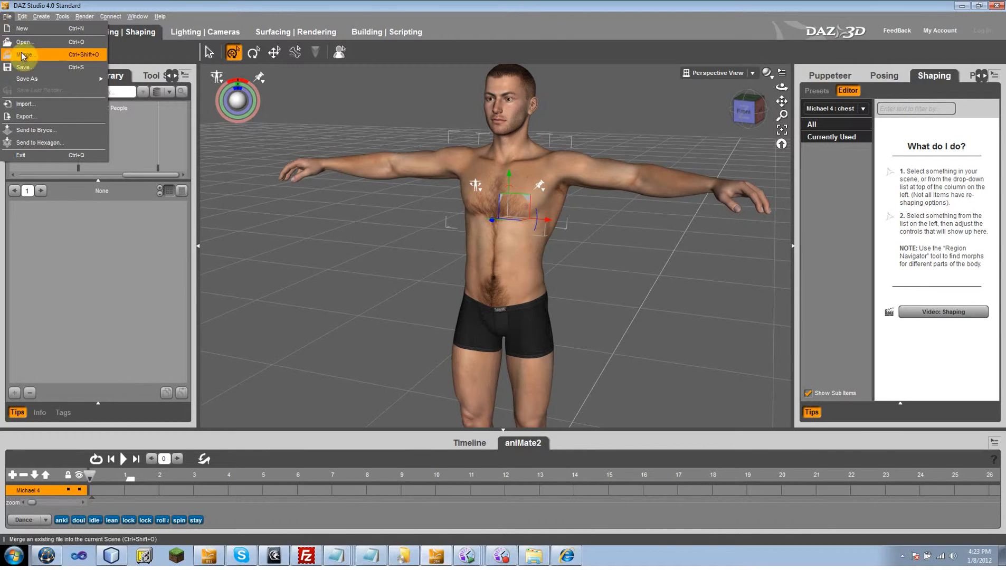
pyautogui.click(29, 117)
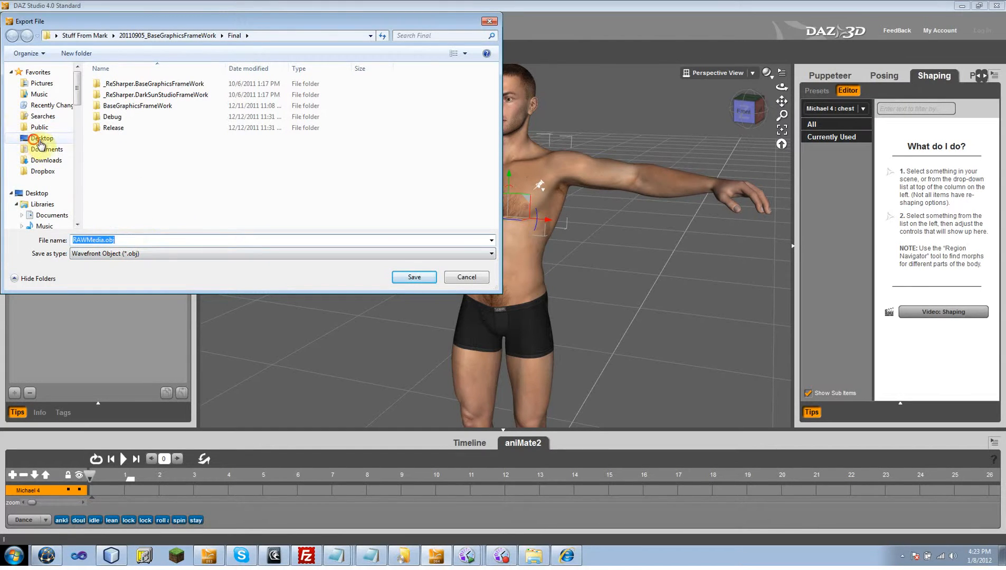
pyautogui.click(41, 139)
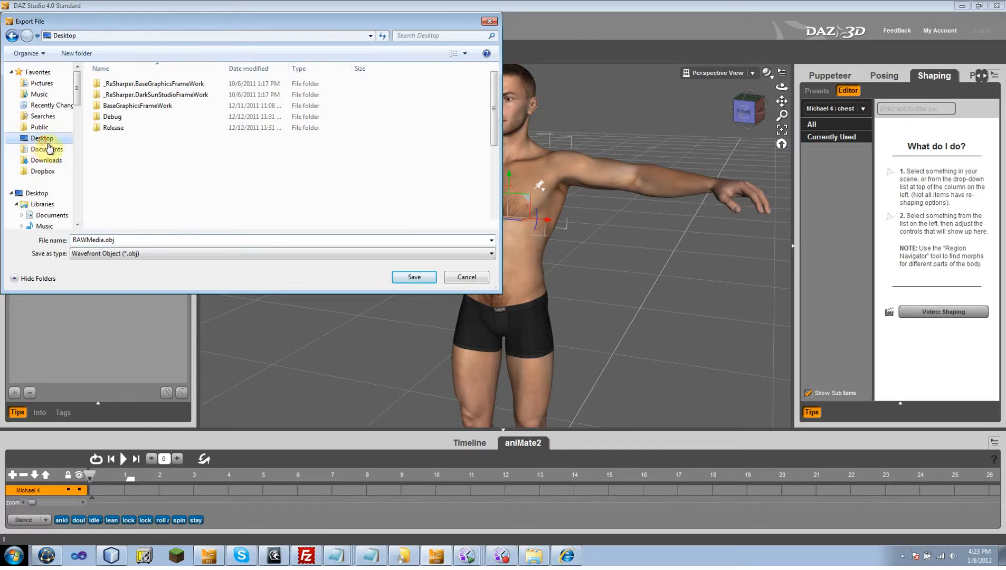
pyautogui.click(106, 241)
pyautogui.doubleClick(105, 241)
pyautogui.click(104, 240)
pyautogui.doubleClick(105, 240)
pyautogui.write('Mike')
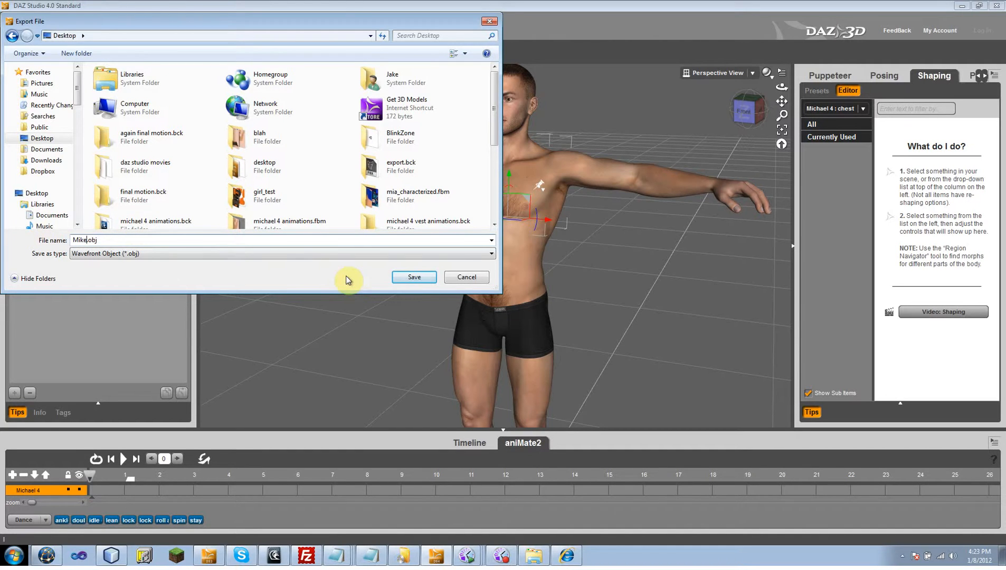
pyautogui.click(415, 277)
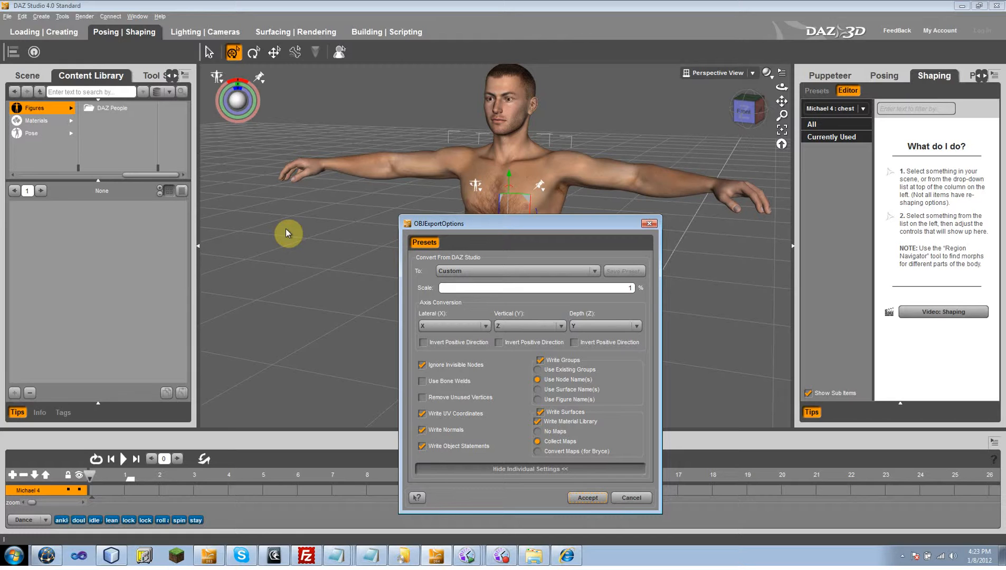
# Step: Set the OBJ export scale to 4.5%, enable Remove Unused Vertices, and accept the export options
pyautogui.doubleClick(589, 291)
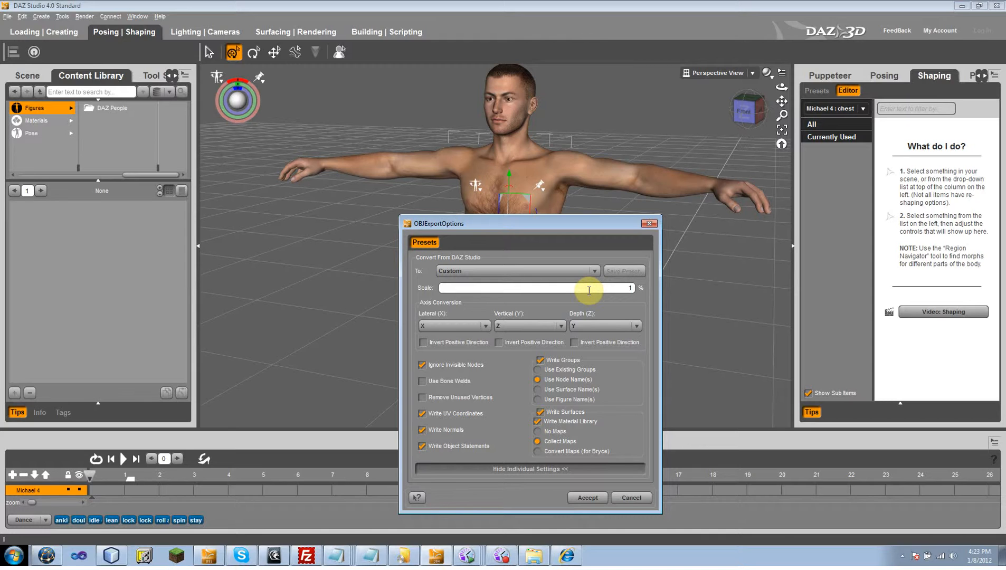
pyautogui.write('4.5')
pyautogui.press('BackSpace')
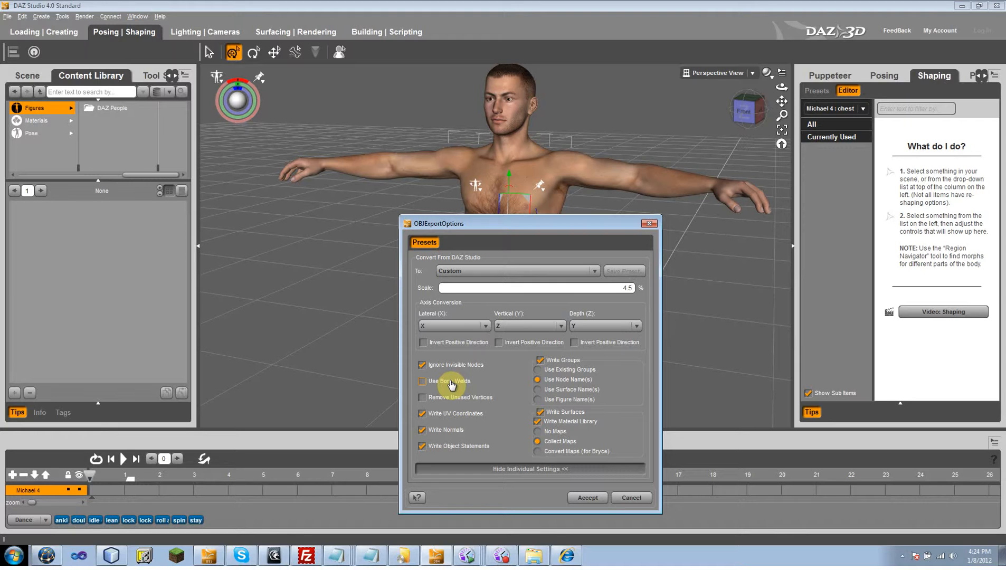
pyautogui.click(427, 401)
pyautogui.click(593, 500)
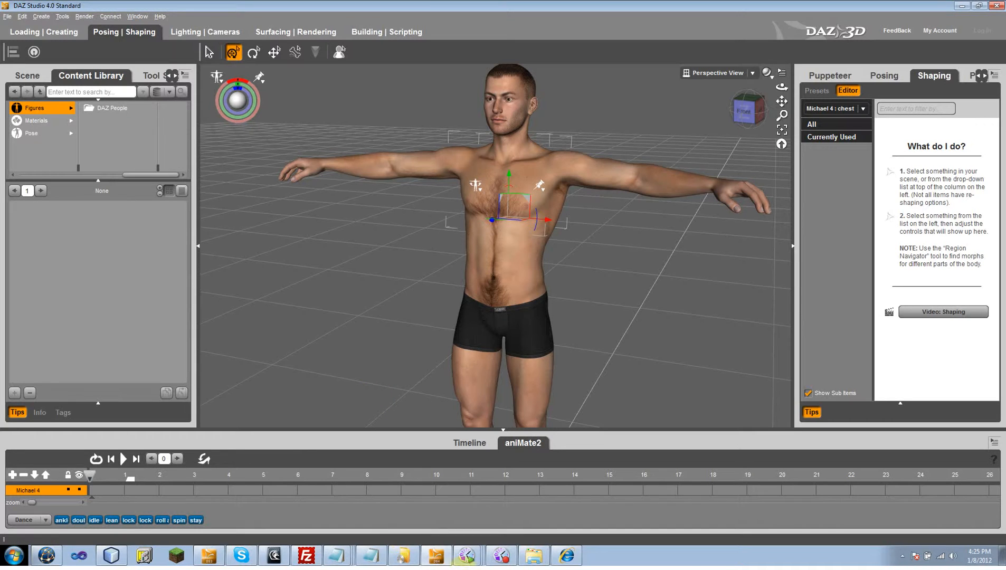
pyautogui.click(501, 558)
pyautogui.click(486, 230)
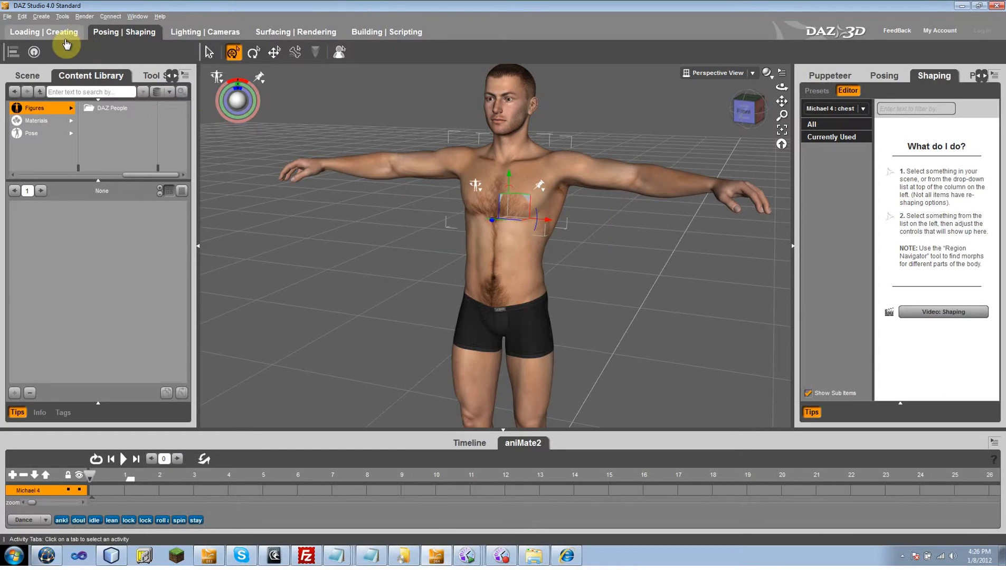
# Step: Start a COLLADA export of the figure to the Desktop under the name mike.dae
pyautogui.click(8, 17)
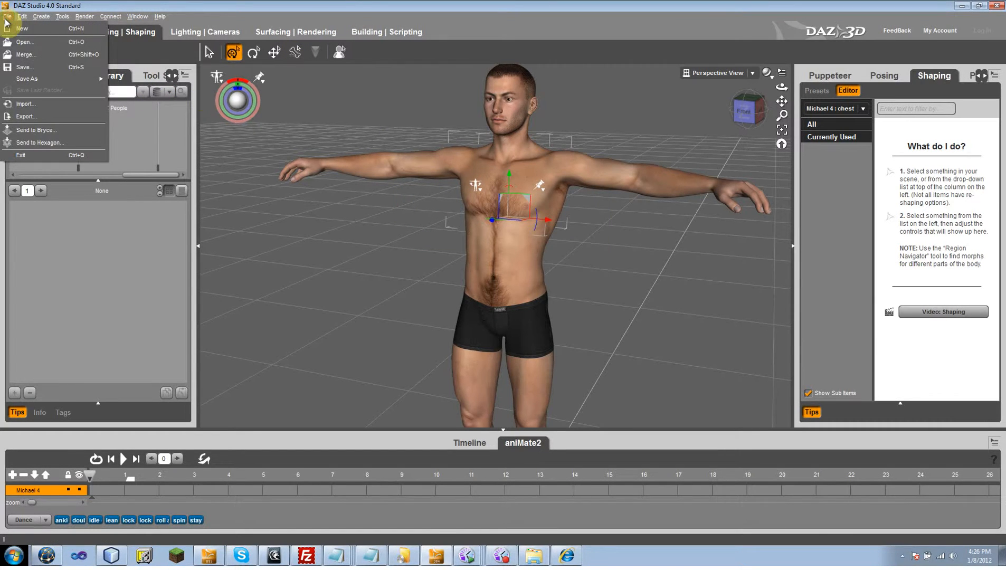
pyautogui.click(145, 156)
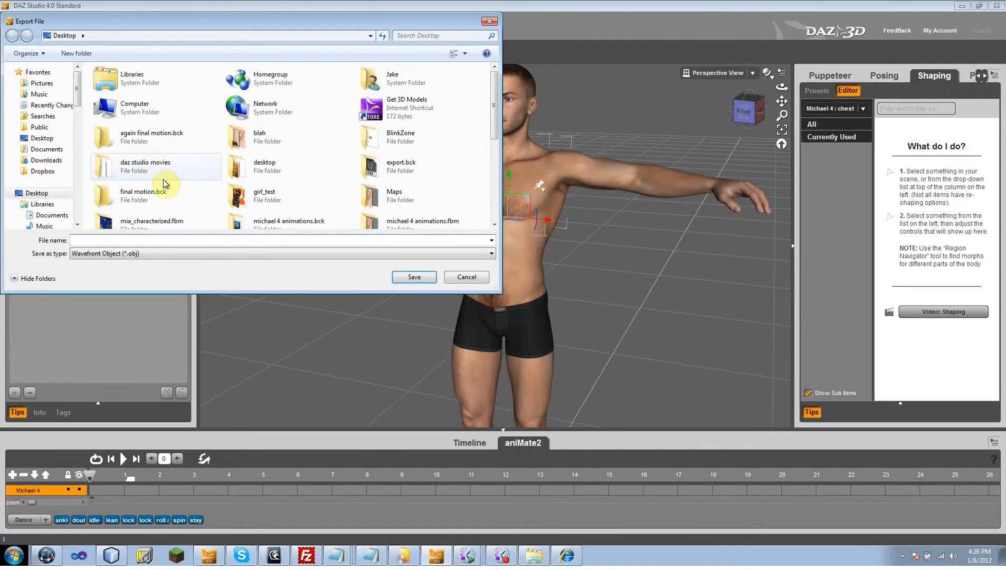
pyautogui.click(147, 242)
pyautogui.write('mike')
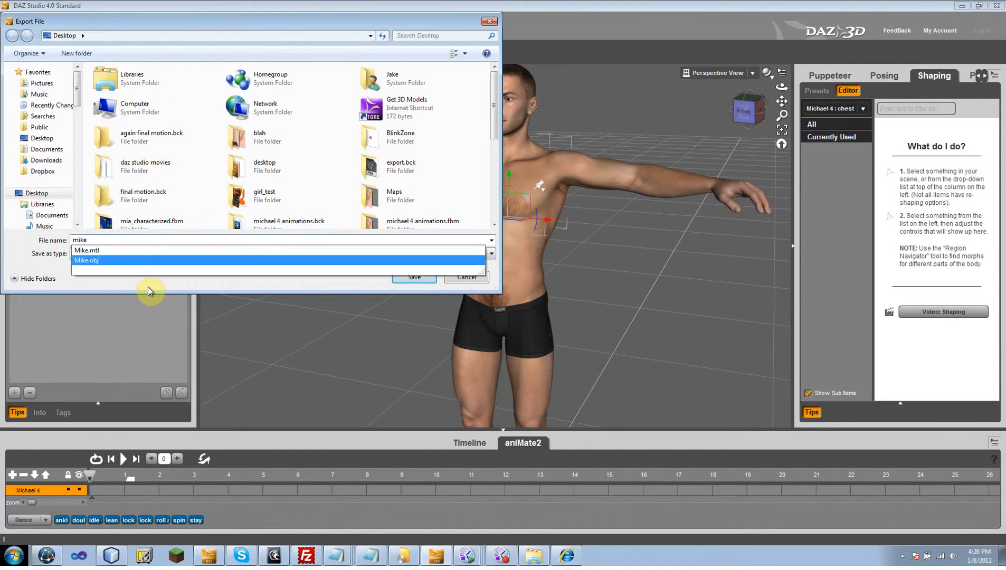
pyautogui.click(130, 254)
pyautogui.click(122, 275)
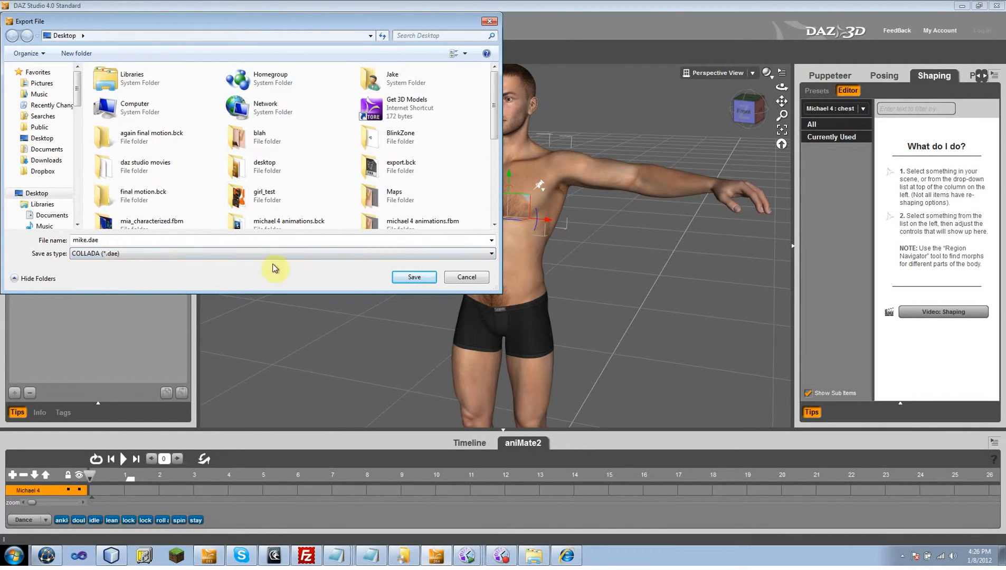
pyautogui.click(414, 277)
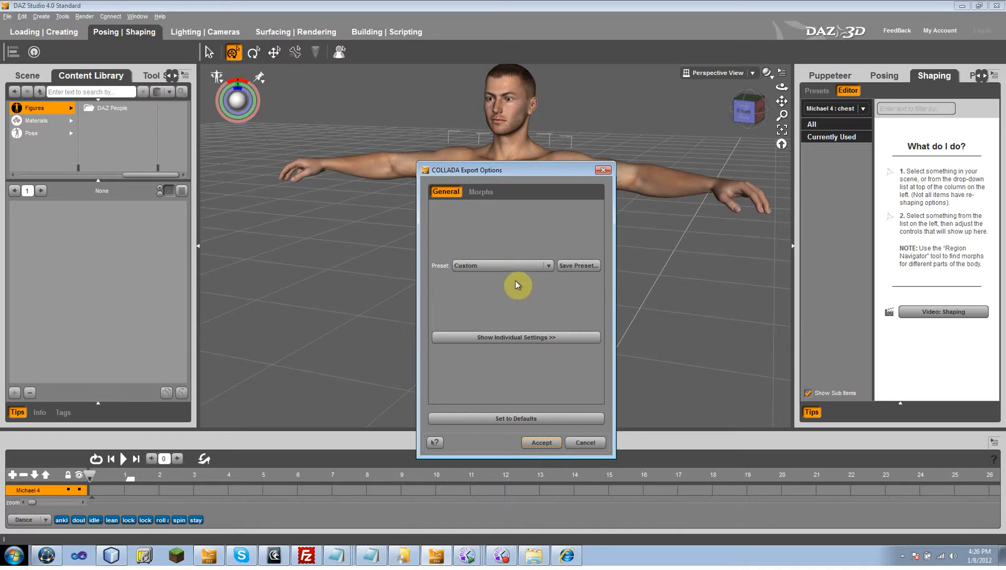
# Step: Examine the individual COLLADA export settings, including the Animation option, and cancel the export
pyautogui.click(512, 339)
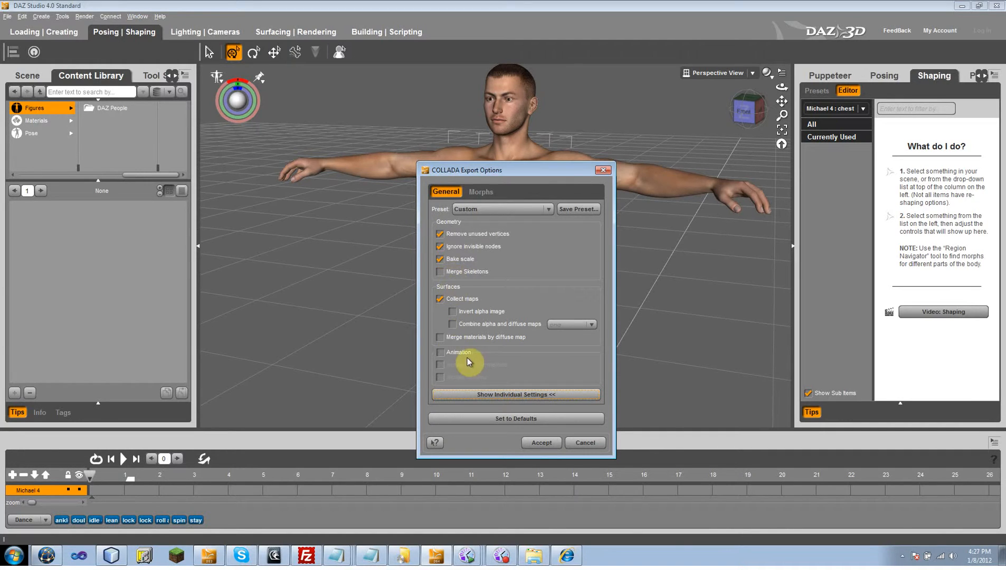
pyautogui.click(440, 353)
pyautogui.click(440, 352)
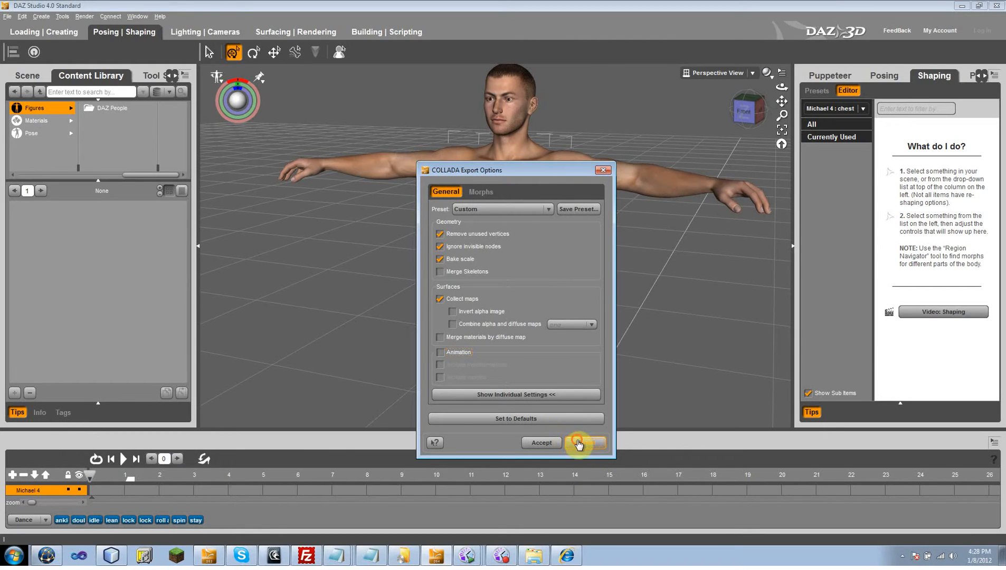
pyautogui.click(579, 443)
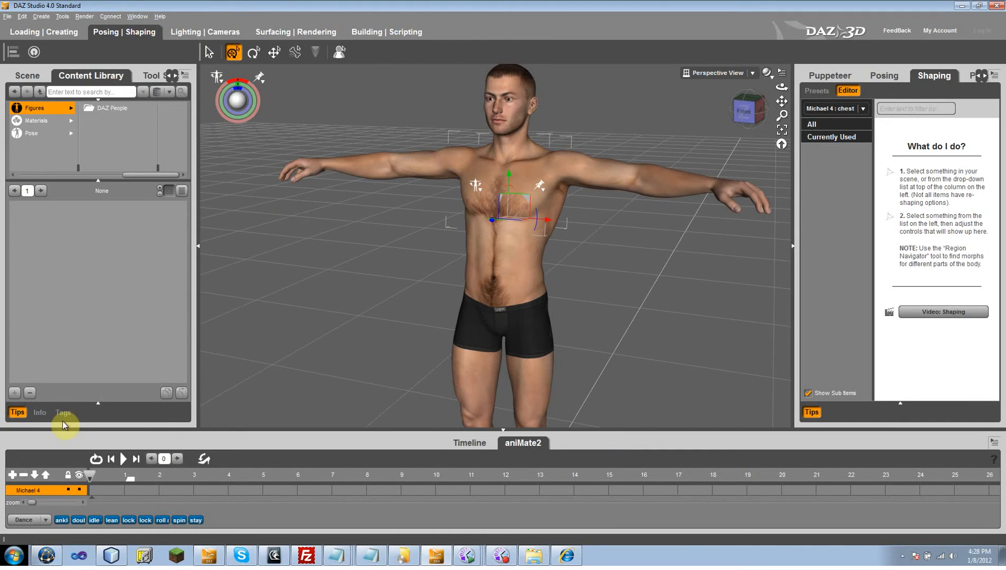
# Step: Launch Autodesk 3ds Max 2012 64-bit
pyautogui.click(13, 555)
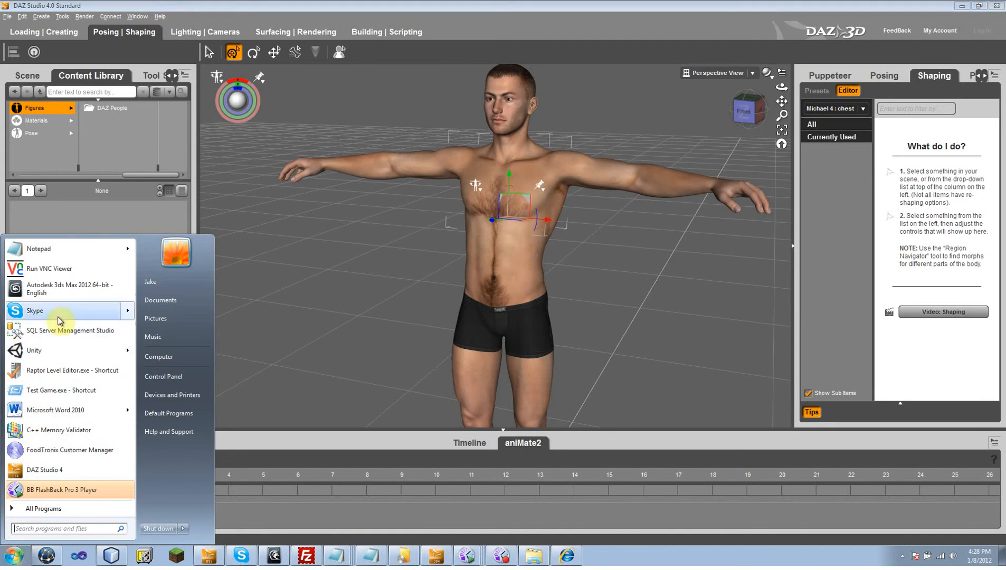
pyautogui.click(64, 289)
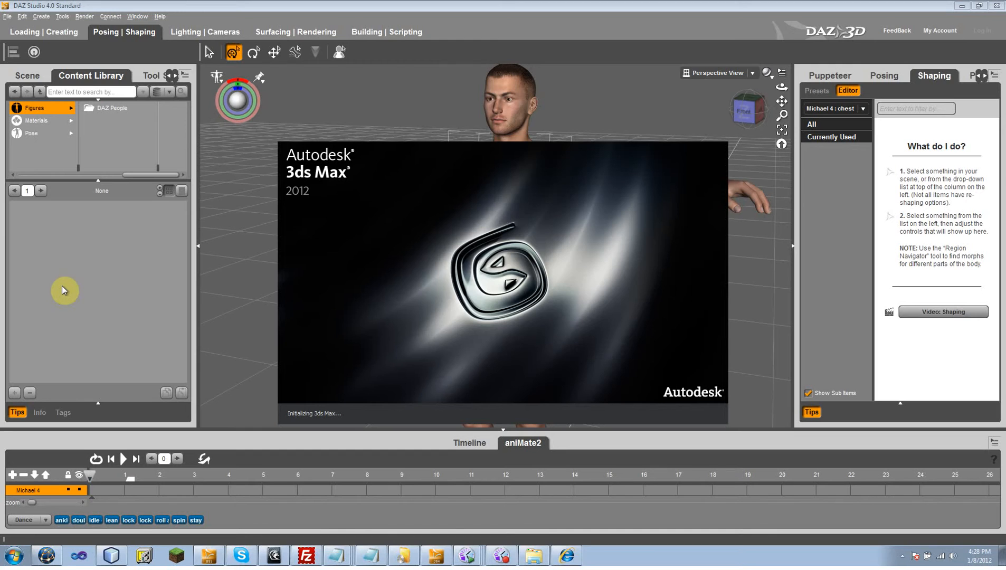
pyautogui.click(502, 555)
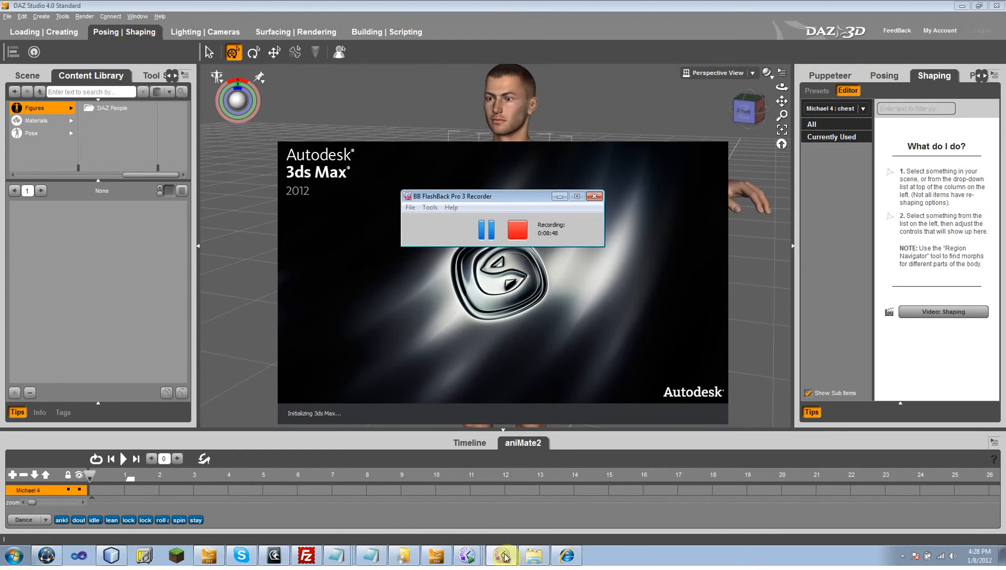